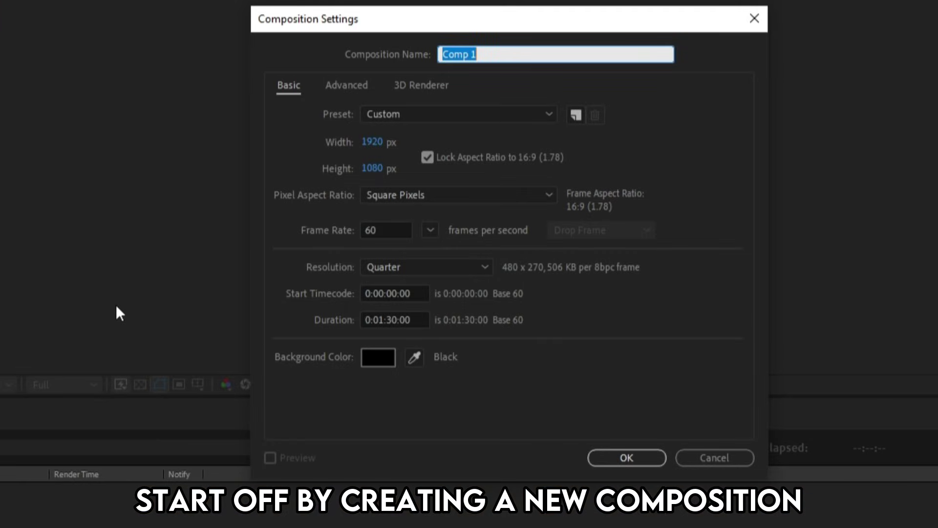
Step: Create a 1920 x 1080 composition named Scene Building at 60 frames per second with a duration of 0:01:30:00
text(Scene Building)
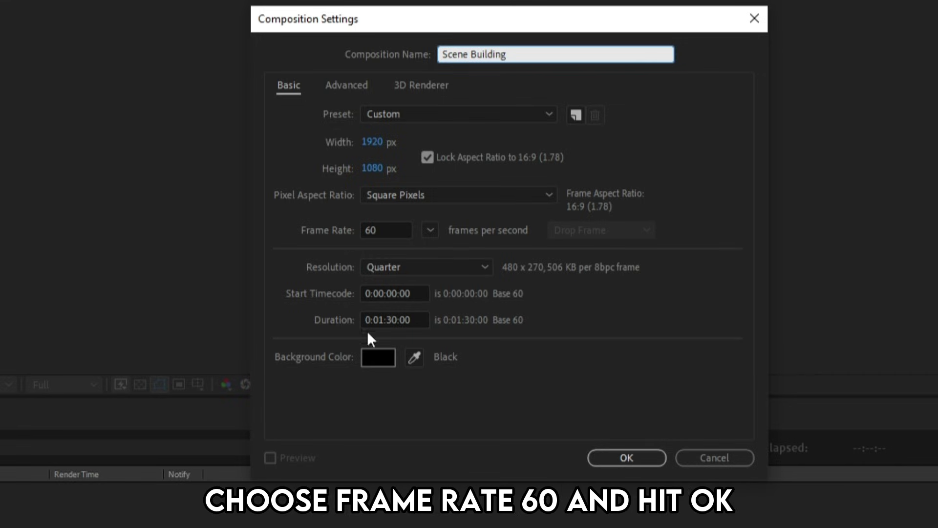
click(602, 457)
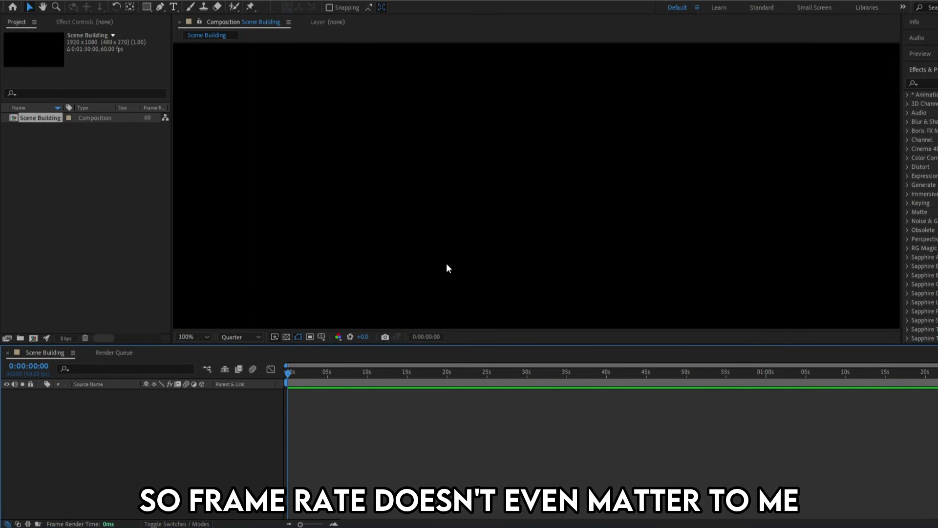
Step: Import the footage into the project: two MP4 clips, two Obito panel PNGs and Background.jpg
right_click(108, 191)
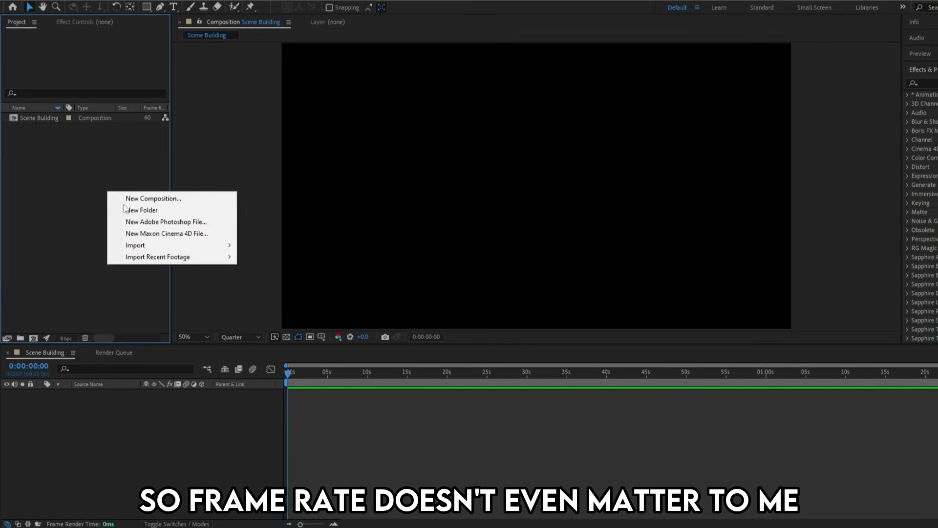
mouse_move(132, 245)
click(304, 246)
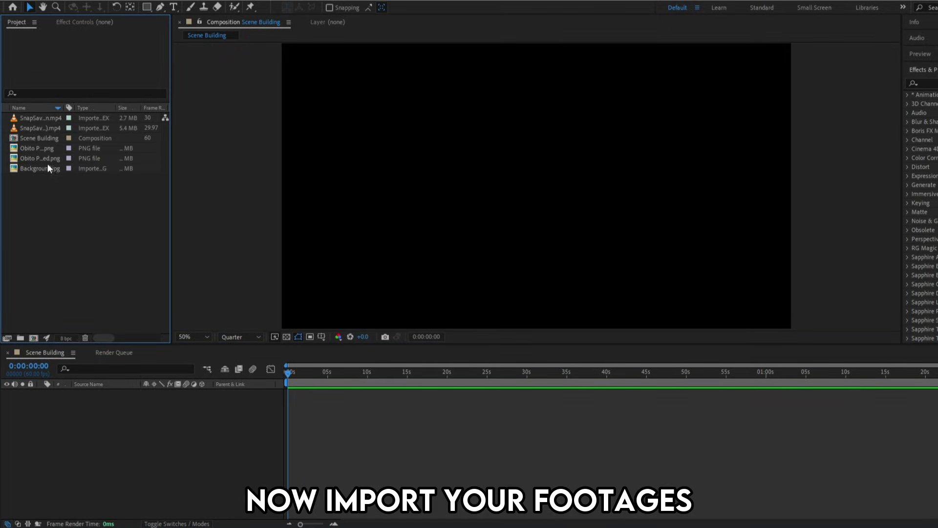
click(43, 167)
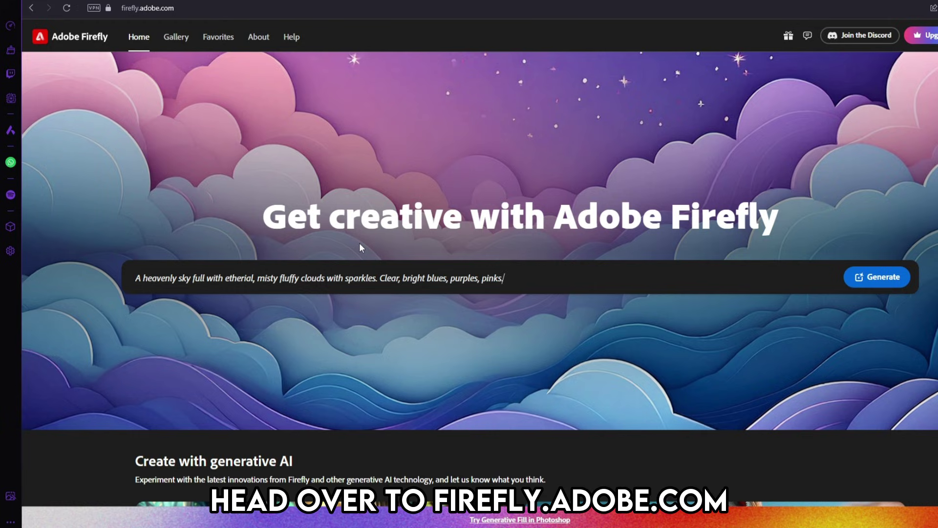
Step: Switch to Adobe Firefly in the browser, open Generative fill and upload the original manga panel
scroll(360, 245, down, 5)
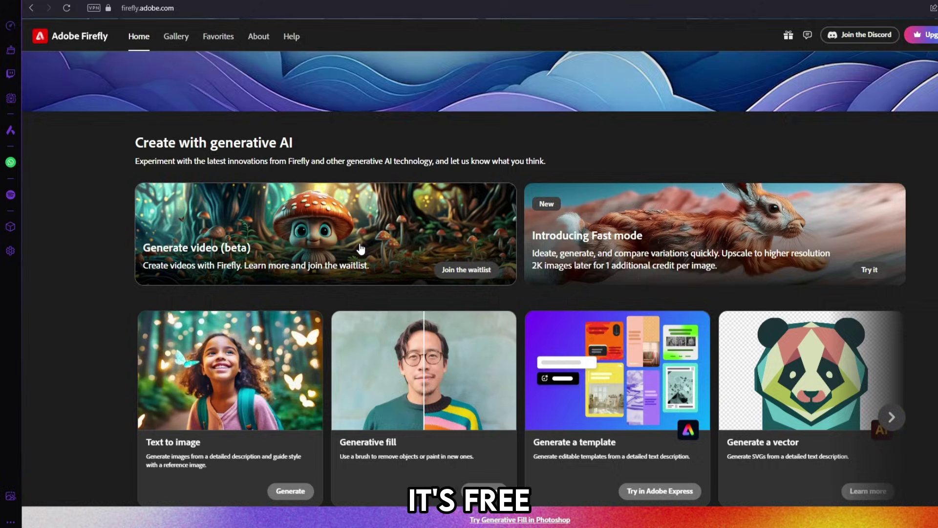
scroll(361, 250, down, 1)
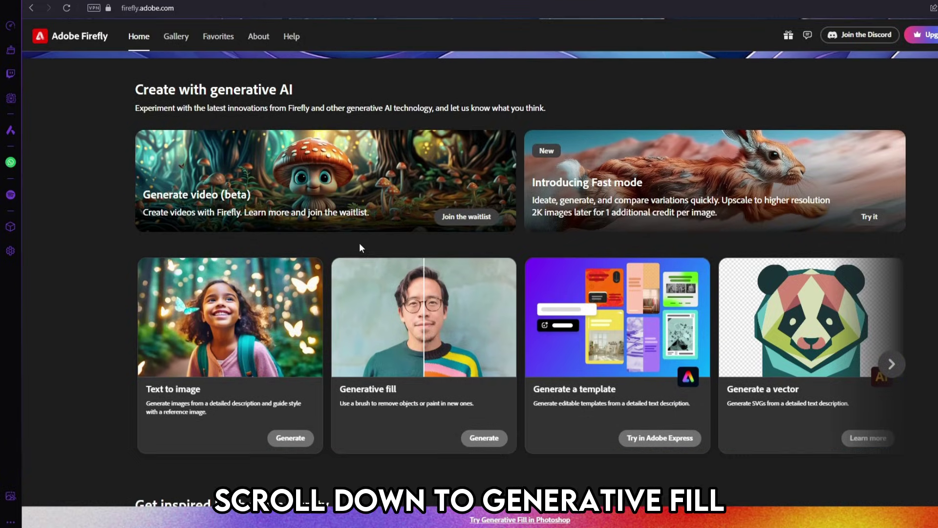
click(474, 445)
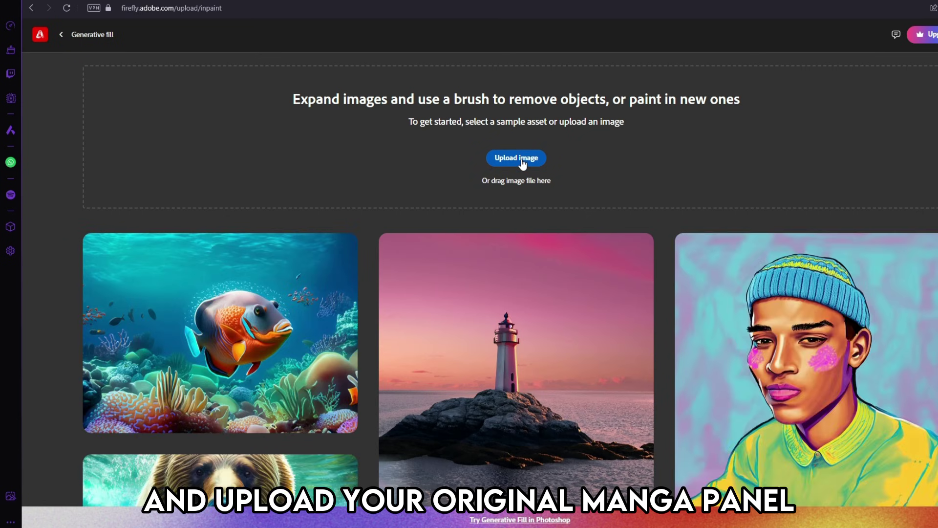
click(522, 162)
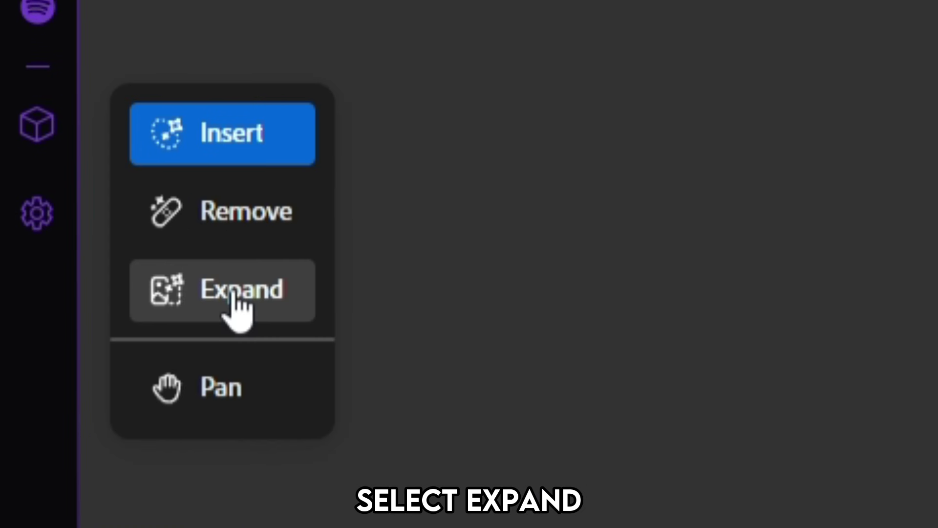
Step: Expand the uploaded manga panel to the Widescreen (16:9) format
click(64, 277)
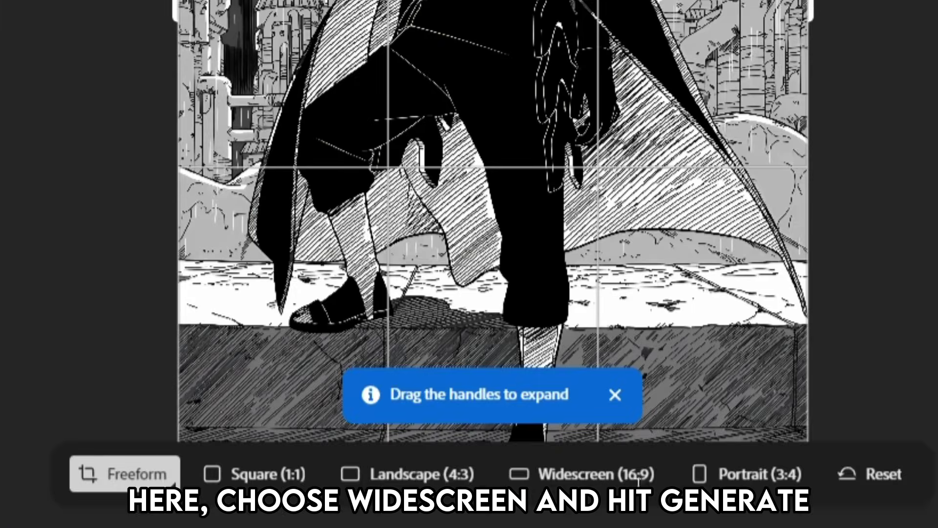
click(630, 474)
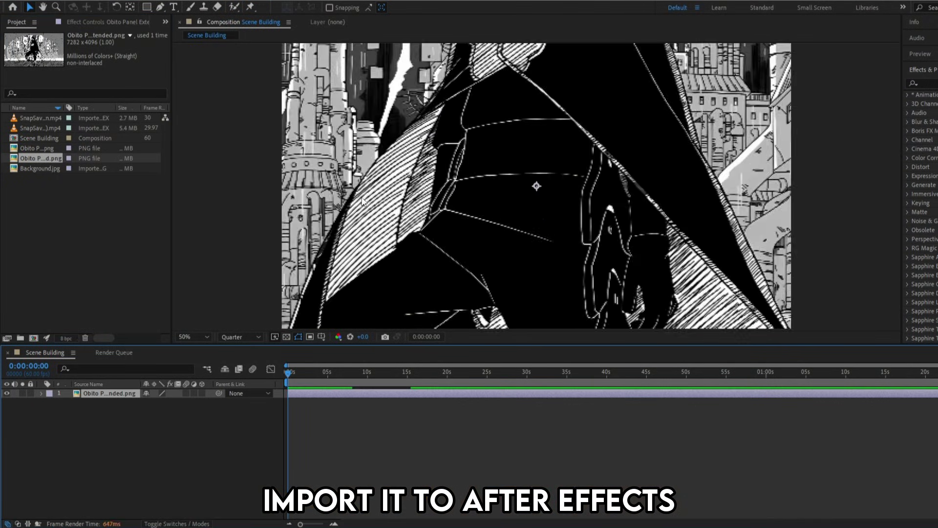
Step: In After Effects, scale the extended Obito panel layer to 28% and duplicate it until there are four Obito layers
key(s)
drag(188, 402, 158, 403)
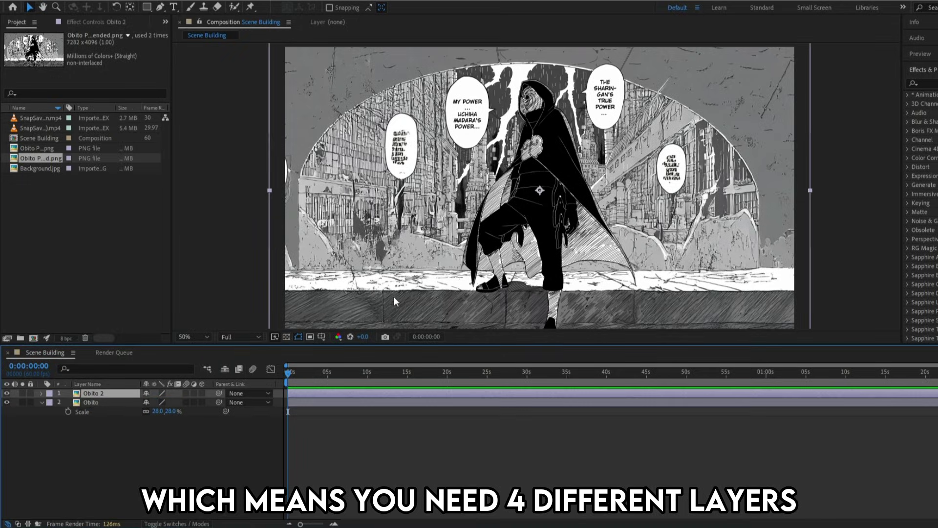
key(ctrl+d)
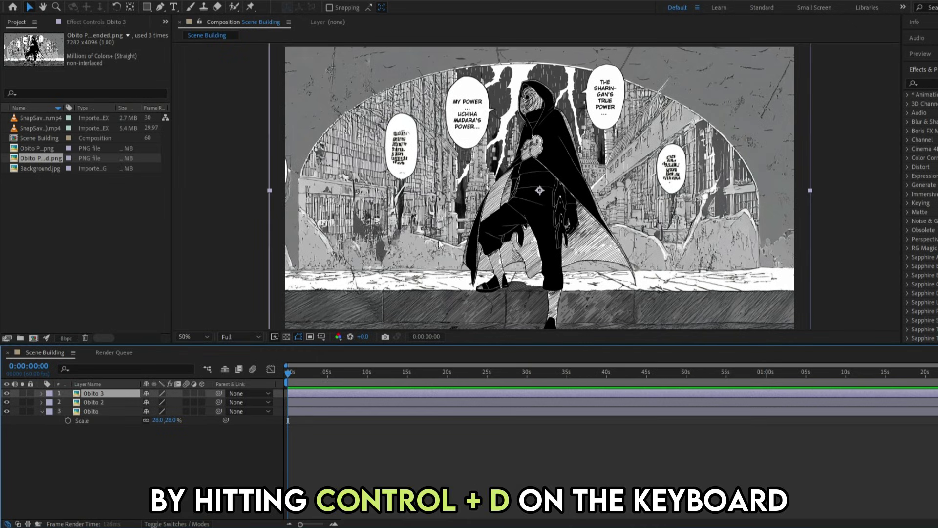
key(ctrl+d)
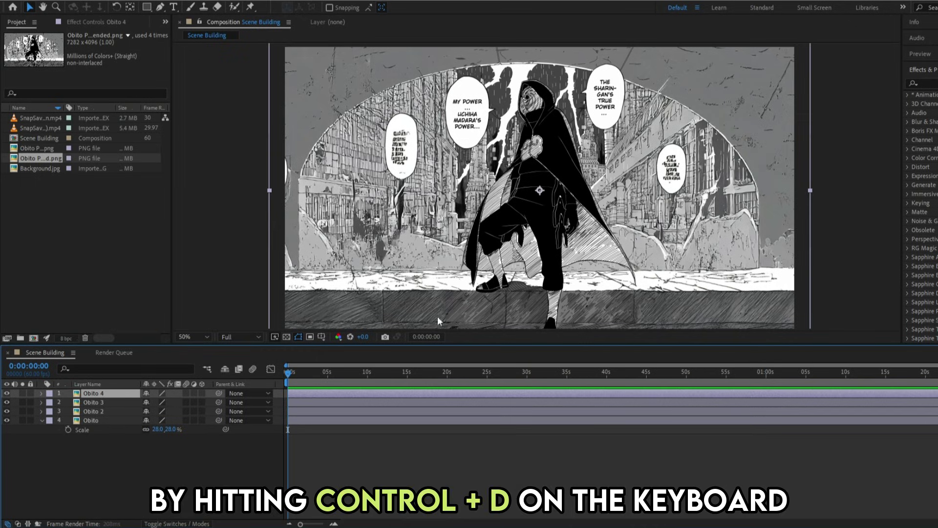
Step: Start a Pen tool mask on the Obito 4 layer, tracing the arch opening from its left edge up to the crown
click(162, 7)
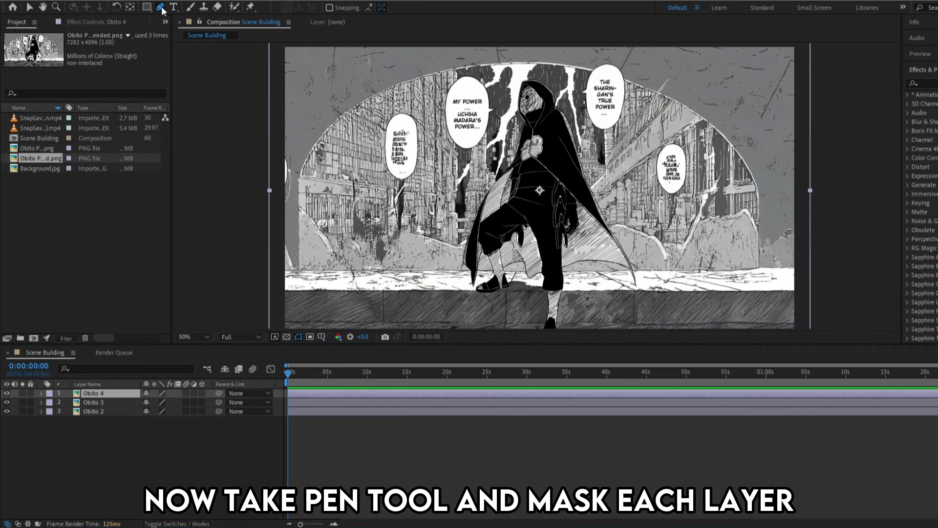
scroll(366, 250, up, 2)
drag(342, 293, 681, 254)
click(447, 293)
drag(489, 98, 489, 293)
click(452, 247)
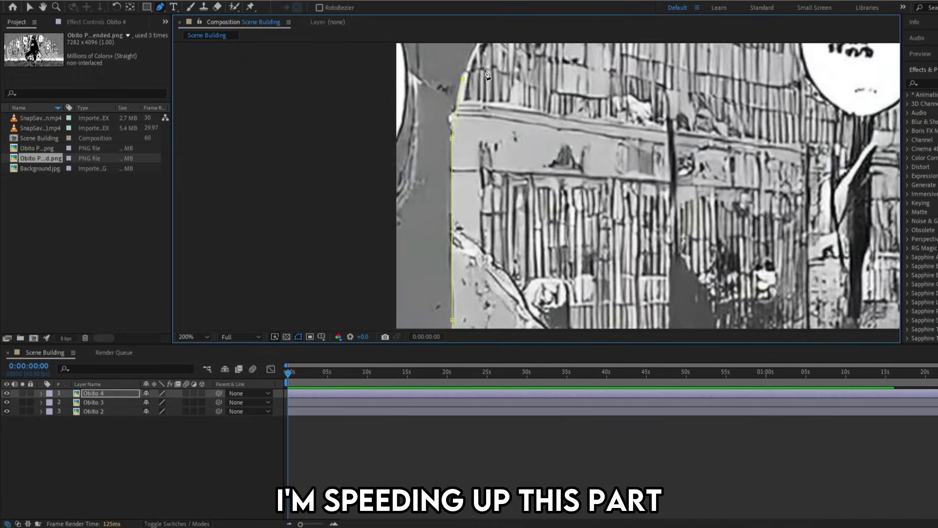
drag(489, 122, 489, 318)
click(541, 128)
drag(643, 112, 516, 290)
click(538, 209)
click(665, 138)
drag(739, 156, 467, 243)
click(463, 198)
click(589, 159)
click(713, 136)
drag(782, 132, 430, 201)
click(491, 189)
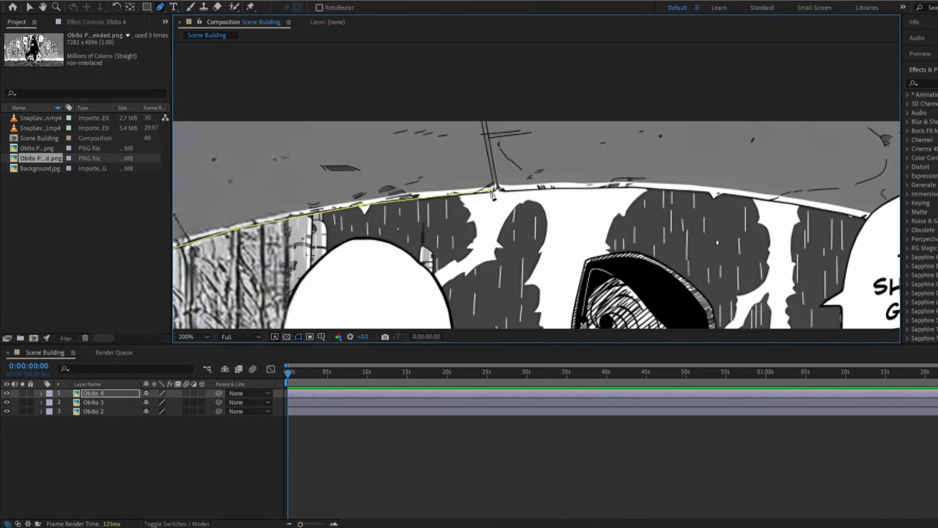
Step: Continue the Obito 4 mask from the arch's crown down along its right curve
drag(768, 236, 396, 216)
click(491, 198)
click(623, 240)
drag(728, 274, 355, 156)
click(483, 225)
drag(562, 288, 400, 51)
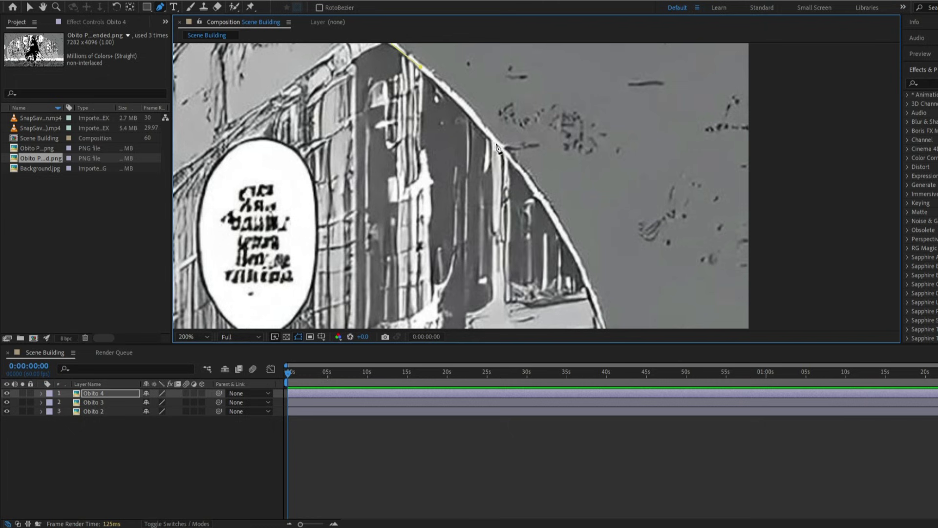
click(508, 159)
drag(592, 289, 605, 131)
Step: Close the Obito 4 mask around the outer edges of the frame so it encloses only the wall around the arch
scroll(611, 210, down, 4)
scroll(718, 282, down, 2)
click(621, 130)
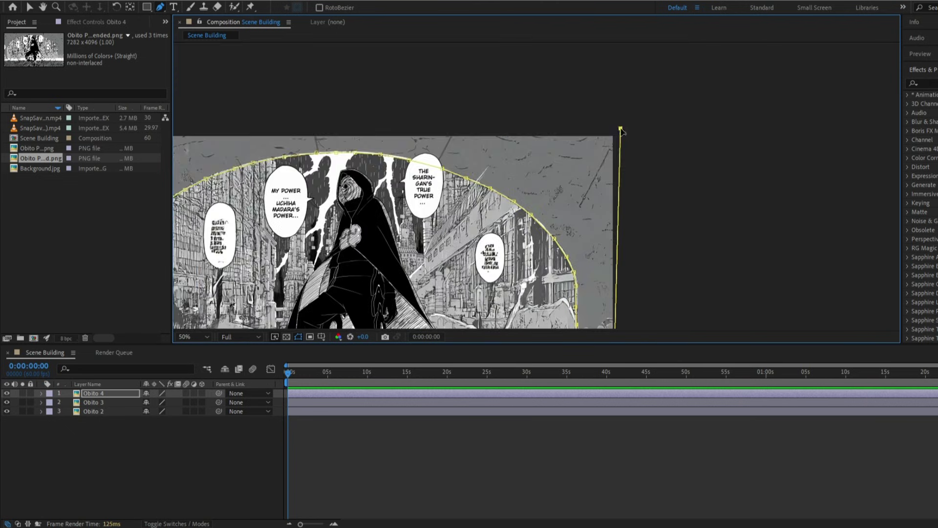
drag(234, 205, 575, 205)
click(443, 131)
click(437, 154)
click(441, 208)
click(546, 183)
scroll(663, 178, down, 1)
Step: Mask the ground and stone ledge at the bottom of the panel on the Obito 2 layer with the Pen tool
click(97, 411)
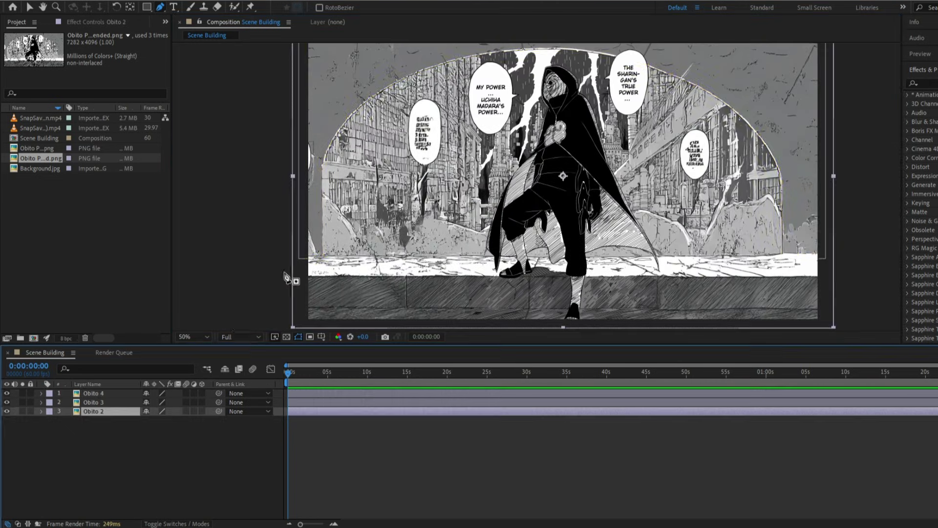
scroll(286, 278, up, 1)
click(498, 142)
drag(821, 146, 239, 193)
click(463, 190)
click(697, 191)
drag(696, 191, 259, 202)
click(398, 201)
scroll(400, 204, down, 3)
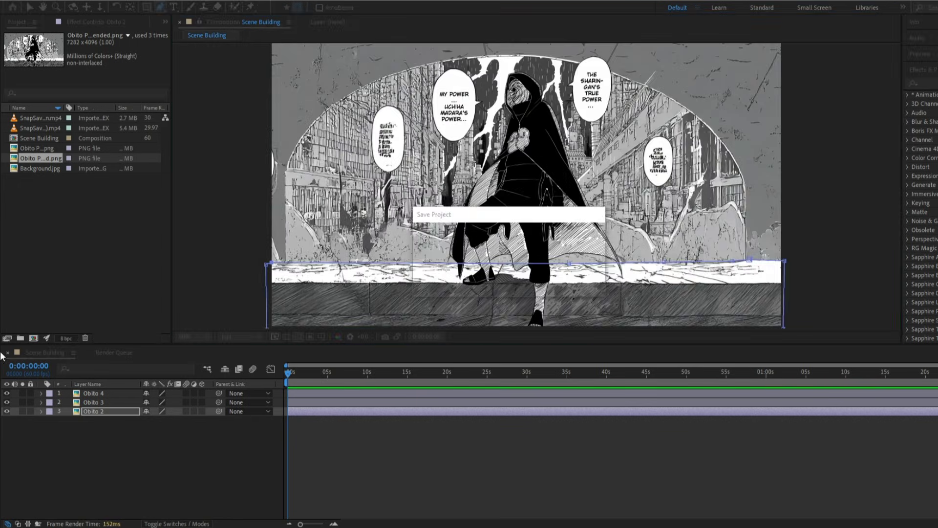
Step: Start masking the character on the Obito 3 layer, tracing around the hood and down the cloak's right edge
click(7, 402)
click(7, 402)
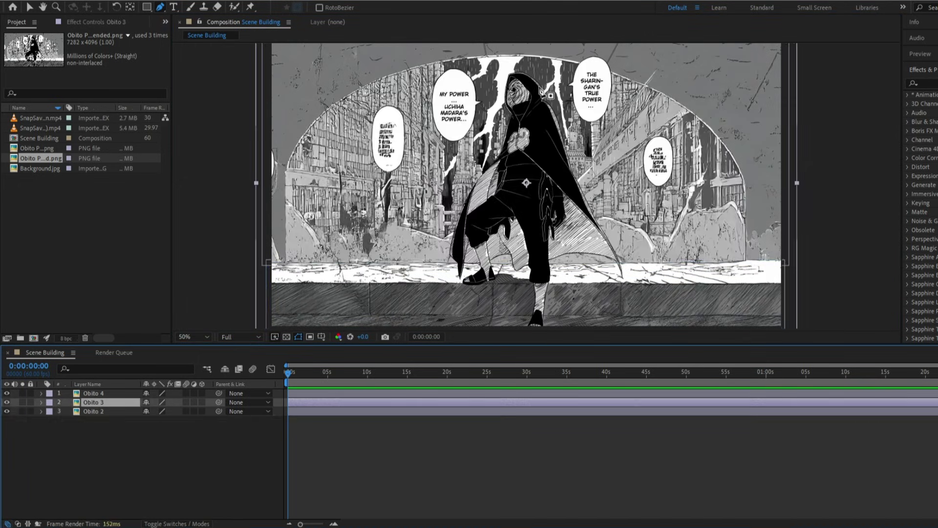
scroll(544, 238, up, 6)
key(ctrl+Up)
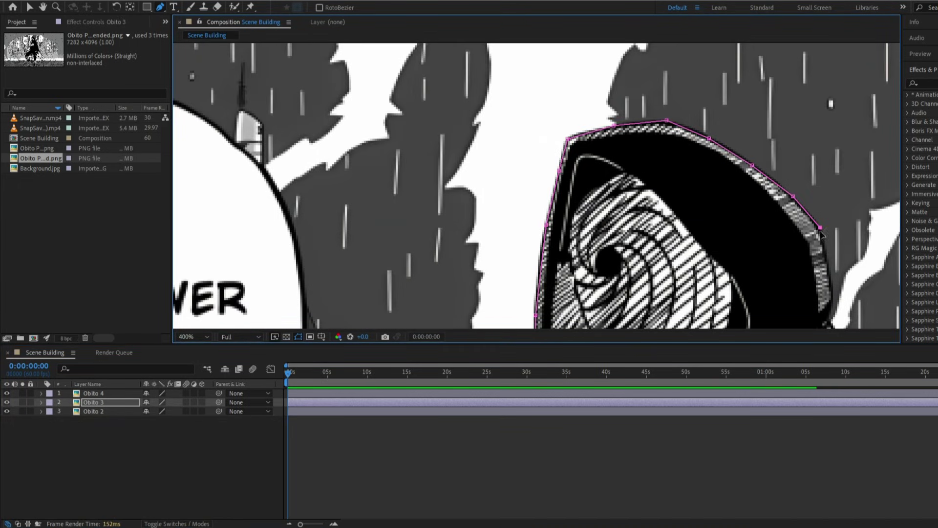
drag(822, 234, 706, 53)
click(715, 144)
click(764, 189)
click(795, 218)
click(828, 292)
drag(758, 291, 540, 66)
click(580, 179)
drag(602, 249, 425, 81)
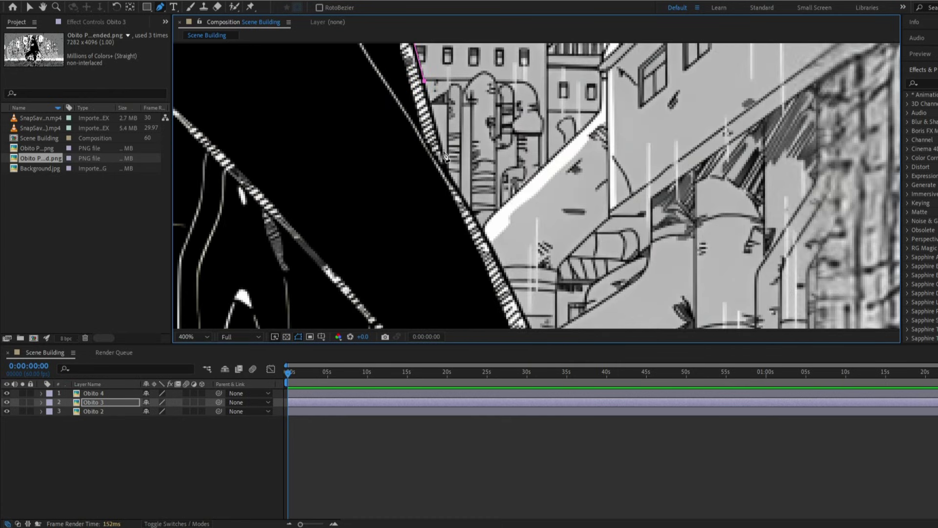
Step: Extend the character mask around the cloak's right tip and along its lower hem to the standing leg
scroll(538, 305, down, 6)
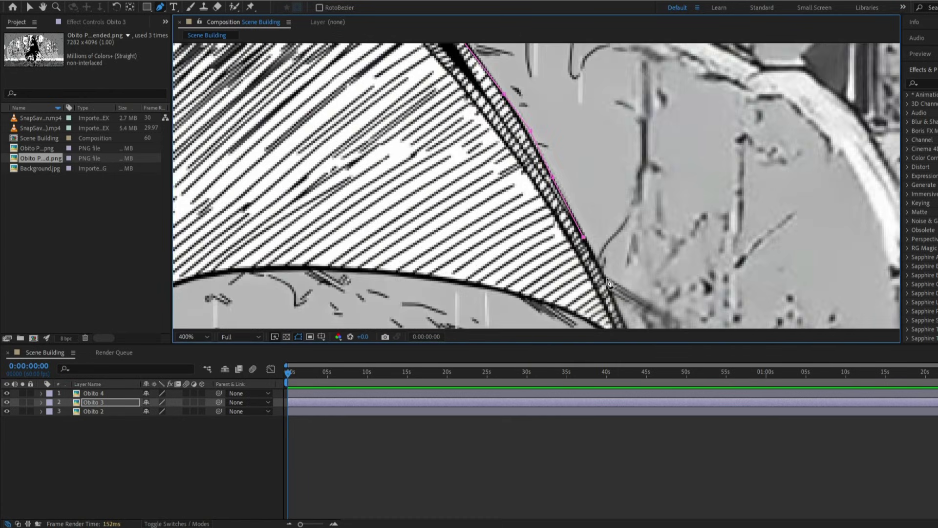
scroll(480, 169, left, 6)
scroll(480, 169, up, 1)
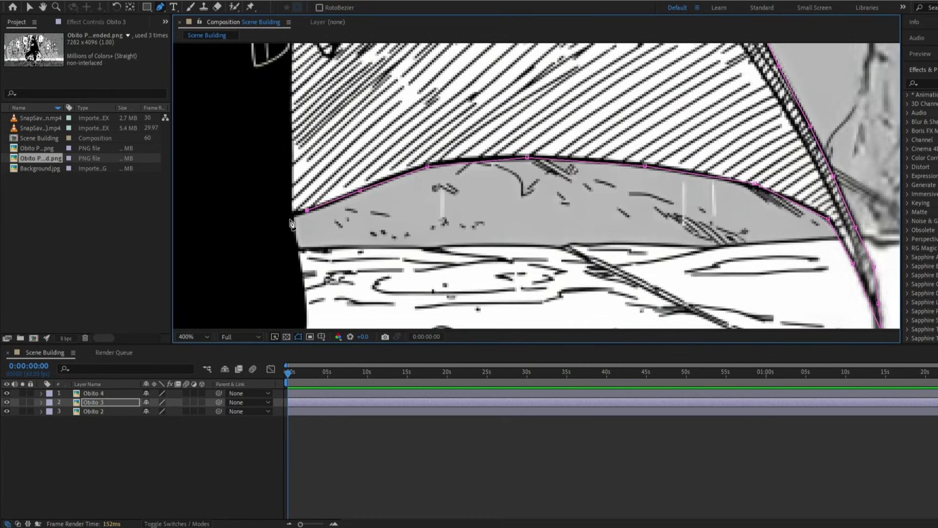
Step: Trace the character mask down the right side of the standing leg and beneath its foot, just below the frame
scroll(488, 113, down, 4)
scroll(489, 113, left, 4)
drag(469, 258, 494, 63)
drag(470, 298, 485, 153)
click(478, 186)
click(474, 211)
click(475, 237)
click(473, 261)
click(461, 275)
click(424, 281)
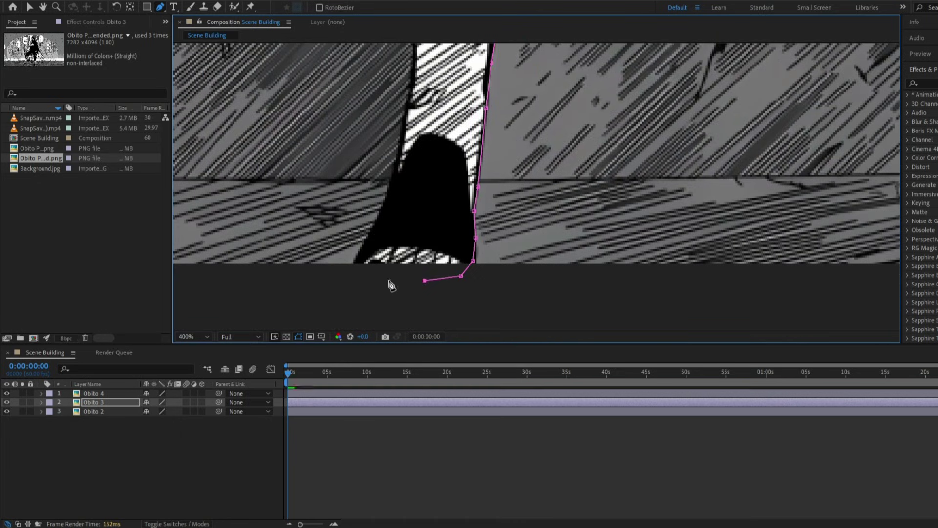
Step: Trace the character mask up the standing leg's inner side, along the cloak between the legs and down to the raised foot's heel
scroll(430, 61, up, 8)
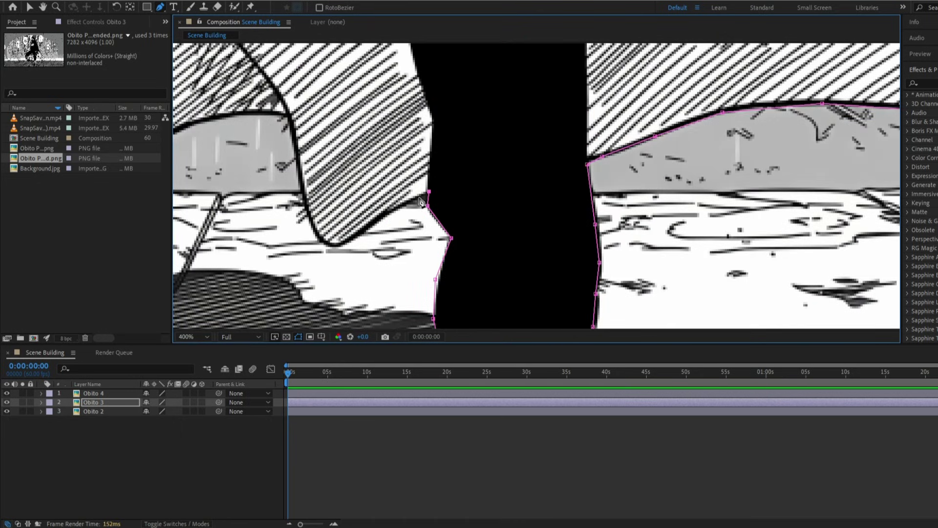
scroll(290, 131, left, 5)
scroll(622, 152, up, 1)
click(509, 248)
click(530, 296)
drag(552, 287, 484, 117)
click(475, 169)
click(475, 180)
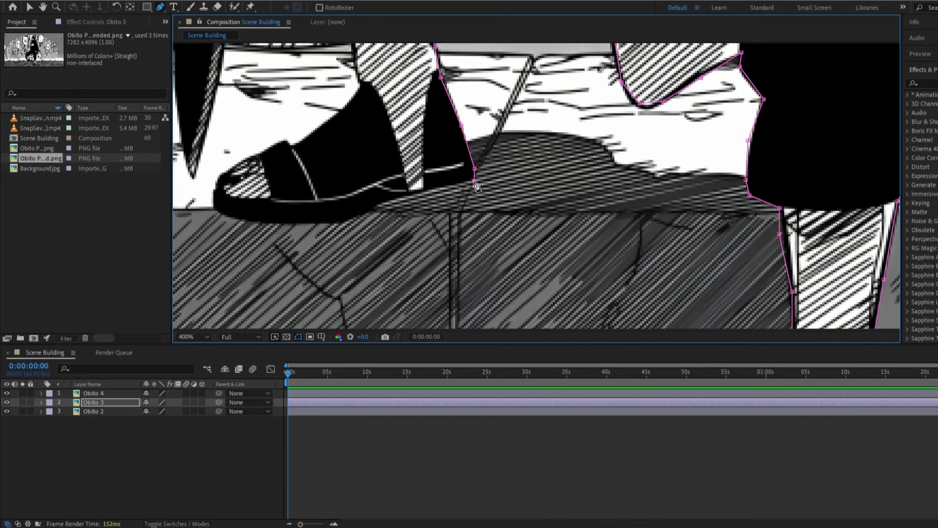
Step: Continue the character mask around the raised foot's sandal and up the front of its ankle
click(285, 140)
click(293, 148)
click(315, 130)
click(349, 103)
click(359, 83)
drag(359, 83, 541, 296)
click(535, 269)
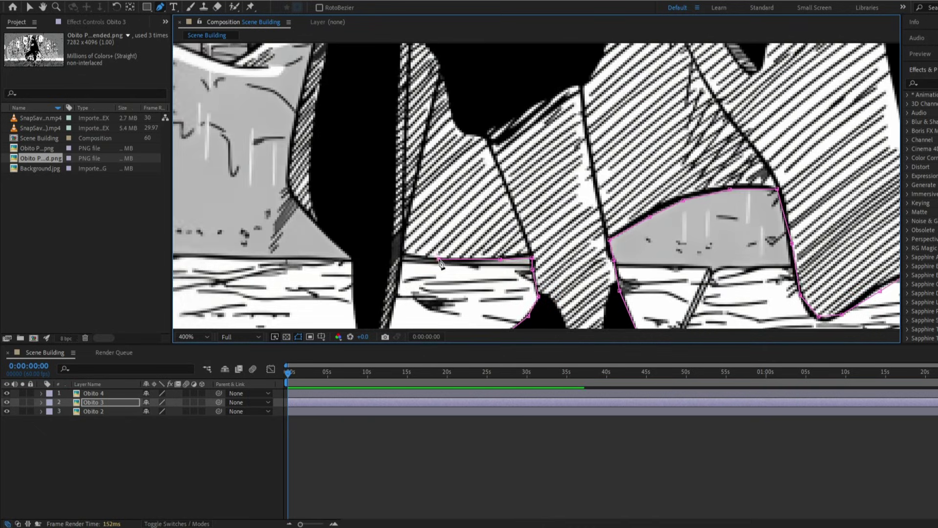
Step: Trace the cloak's left edge from its lower tip up toward the hood and close the character mask on Obito 3
click(390, 114)
drag(391, 114, 526, 304)
click(463, 231)
click(486, 222)
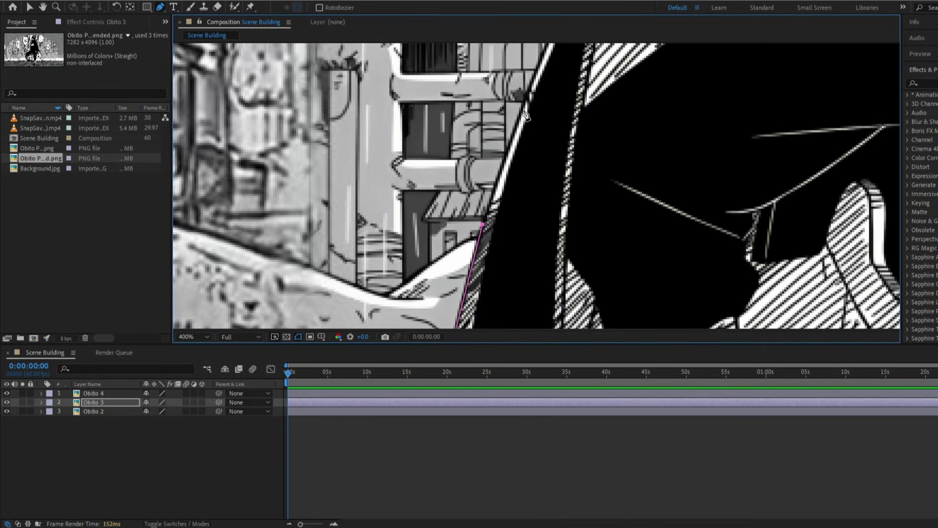
drag(526, 111, 490, 245)
click(521, 179)
drag(578, 84, 450, 294)
click(572, 163)
click(614, 102)
scroll(615, 102, down, 1)
drag(615, 102, 544, 264)
scroll(589, 143, up, 1)
click(506, 315)
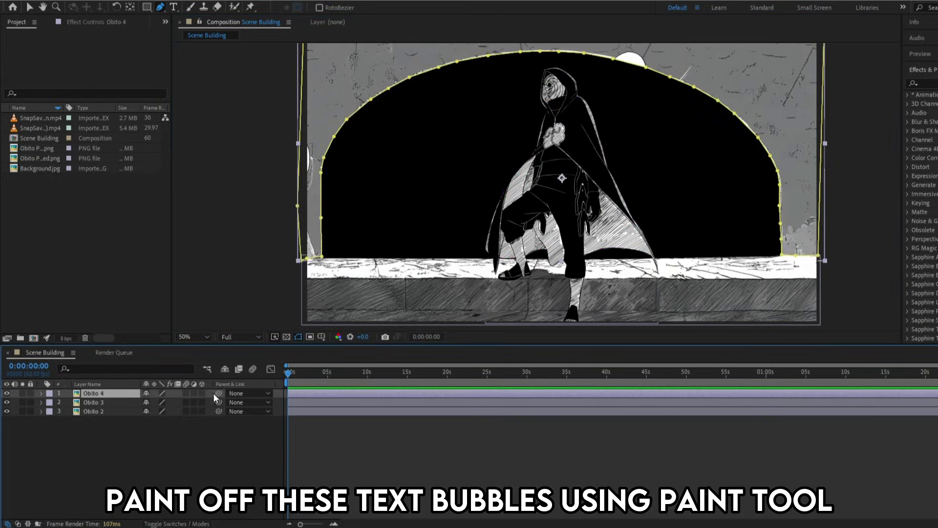
Step: Open the Obito 4 wall layer for painting and brush out the white text bubble along the arch's upper edge
double_click(116, 394)
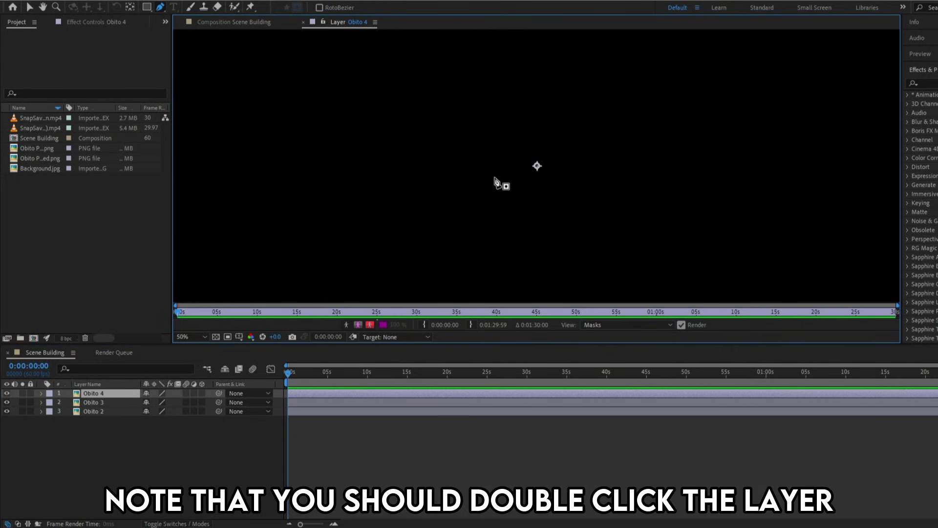
scroll(636, 154, up, 1)
scroll(605, 143, up, 1)
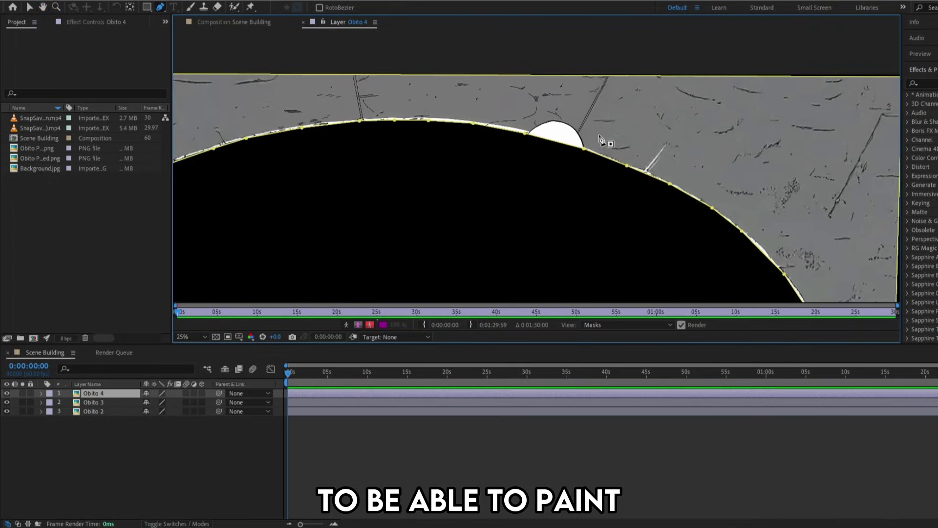
scroll(606, 142, up, 2)
click(205, 9)
scroll(619, 108, up, 3)
scroll(653, 140, down, 2)
click(190, 7)
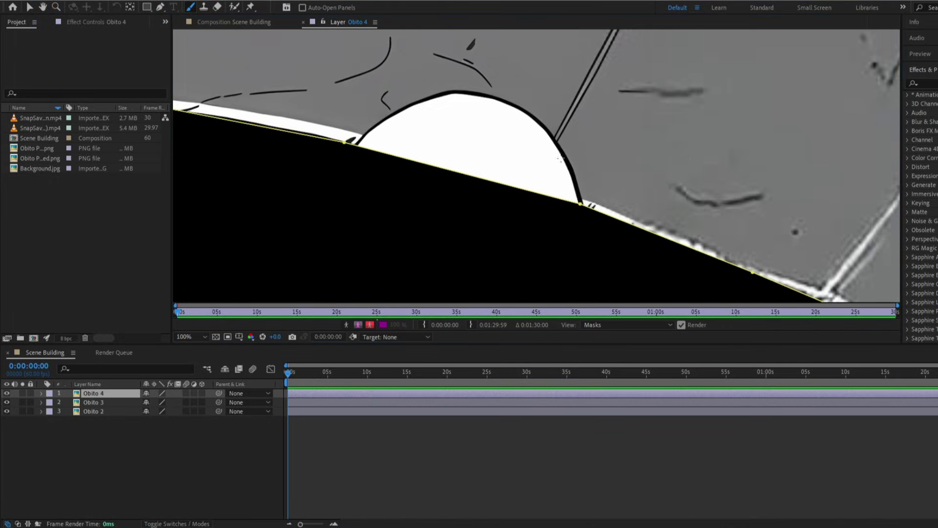
scroll(931, 230, down, 4)
click(920, 319)
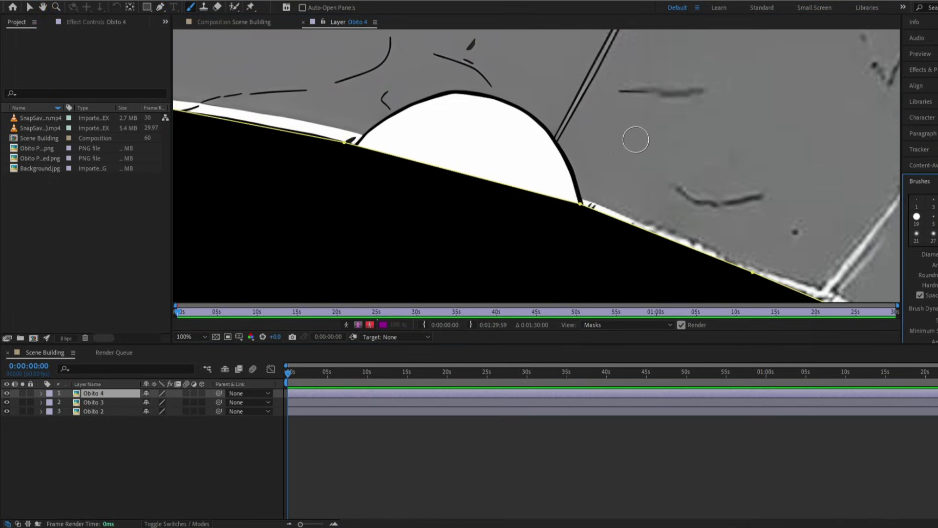
mouse_move(561, 162)
mouse_down()
mouse_move(483, 107)
mouse_move(383, 125)
mouse_move(583, 181)
mouse_move(560, 191)
mouse_up()
Step: Paint out the text bubble along the wall's left edge on Obito 4 with the Brush tool
scroll(456, 134, down, 3)
scroll(474, 141, up, 1)
mouse_move(371, 220)
mouse_down()
mouse_move(473, 140)
mouse_move(567, 203)
mouse_move(564, 292)
mouse_up()
scroll(473, 140, up, 1)
mouse_move(536, 259)
mouse_down()
mouse_move(548, 196)
mouse_move(557, 202)
mouse_move(551, 128)
mouse_move(539, 119)
mouse_move(547, 144)
mouse_move(538, 200)
mouse_move(554, 144)
mouse_up()
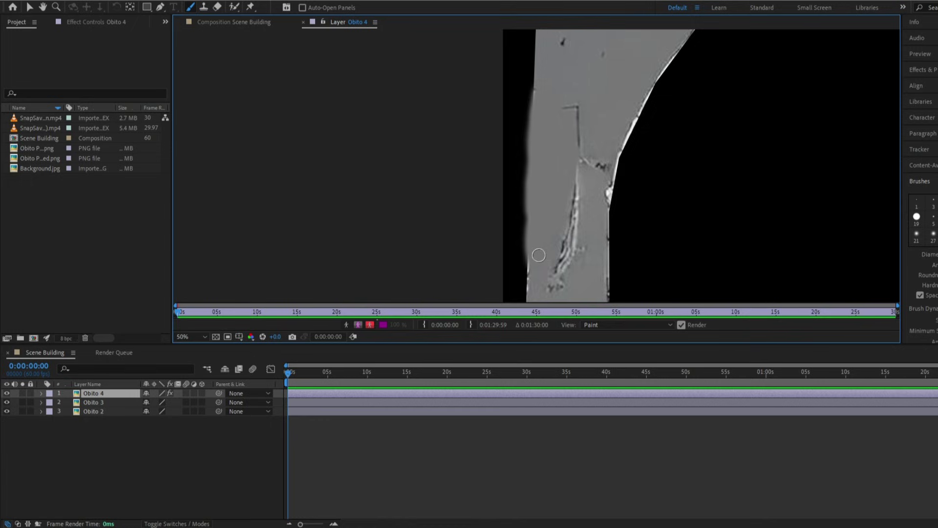
scroll(539, 255, down, 3)
drag(612, 218, 565, 224)
scroll(565, 224, up, 1)
Step: Check the Scene Building composition and touch up the remaining bubble traces on the Obito 4 wall
click(234, 21)
click(349, 22)
scroll(547, 80, up, 1)
scroll(448, 75, up, 1)
mouse_move(323, 213)
mouse_down()
mouse_move(448, 74)
mouse_move(469, 205)
mouse_move(442, 186)
mouse_move(447, 108)
mouse_up()
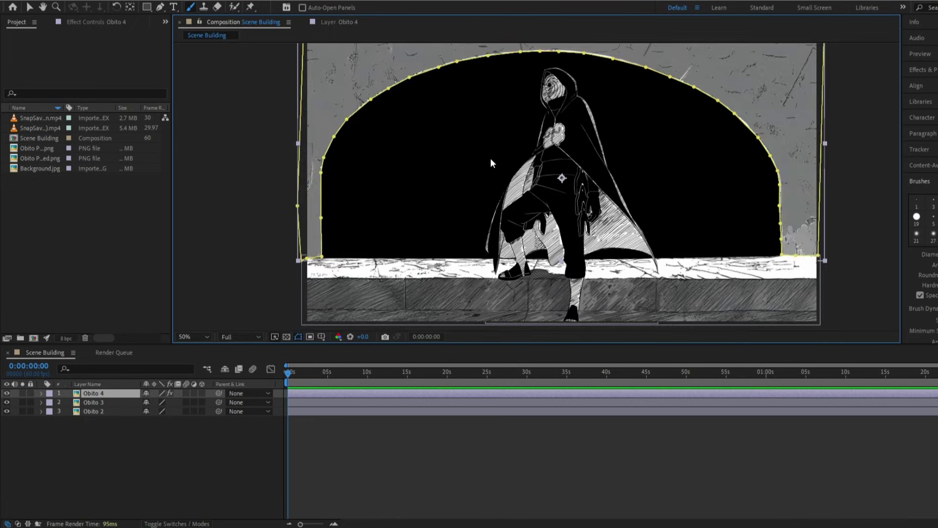
Step: Open the Obito 2 ground layer for painting and choose the Clone Stamp tool
click(123, 402)
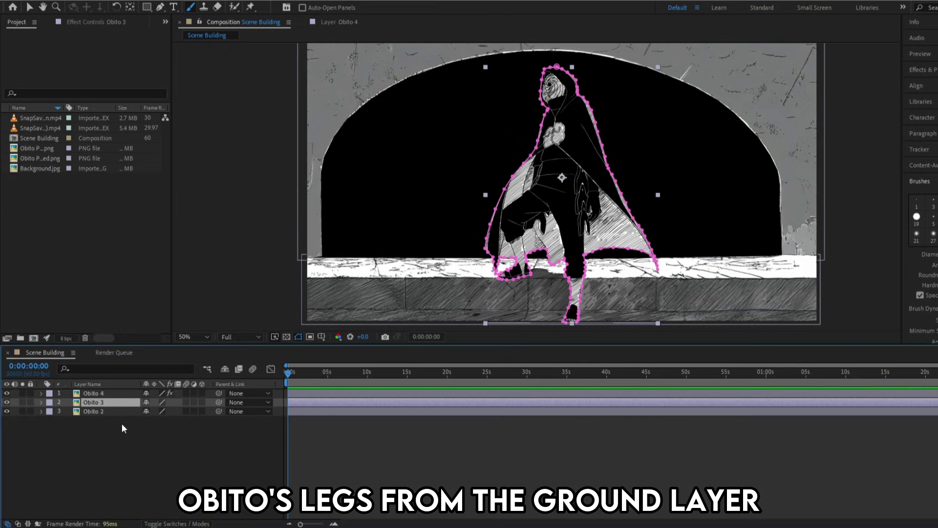
click(125, 425)
click(123, 411)
scroll(508, 197, up, 2)
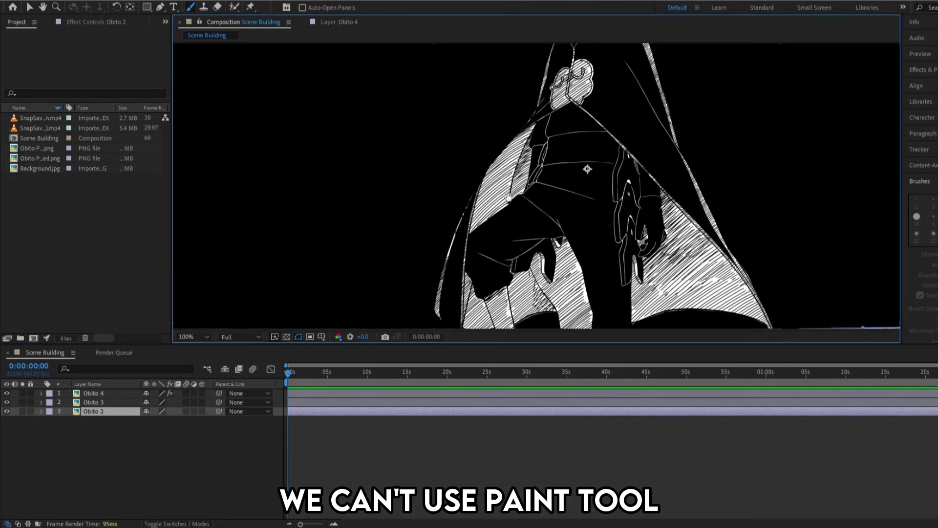
scroll(508, 198, down, 3)
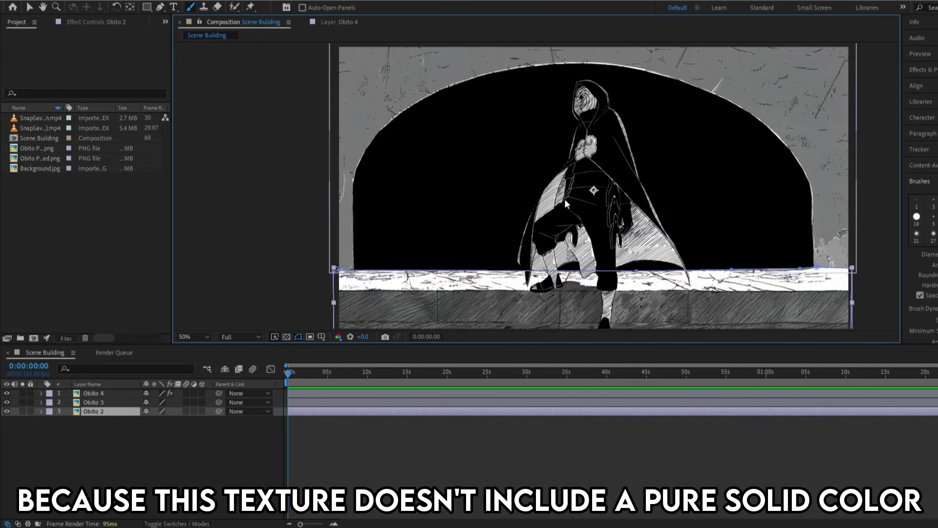
double_click(85, 411)
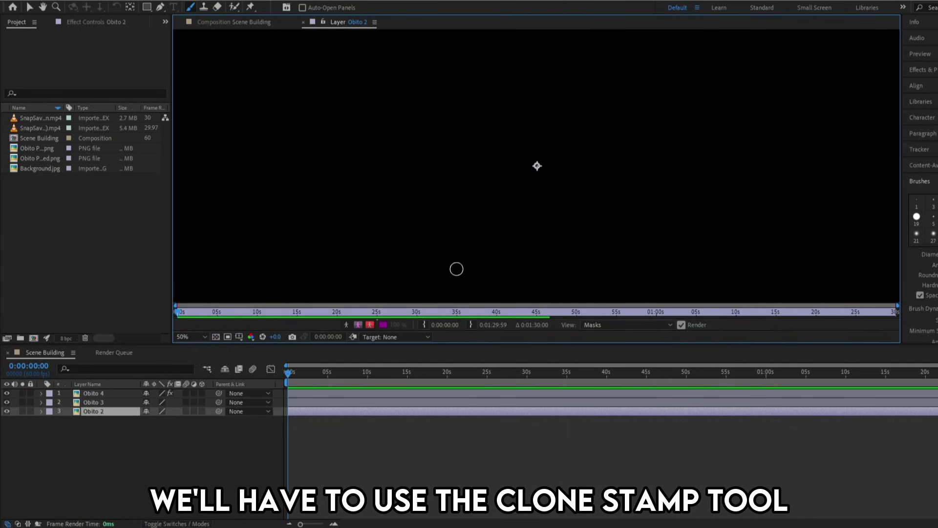
scroll(457, 269, down, 1)
scroll(457, 269, up, 1)
drag(457, 268, 623, 57)
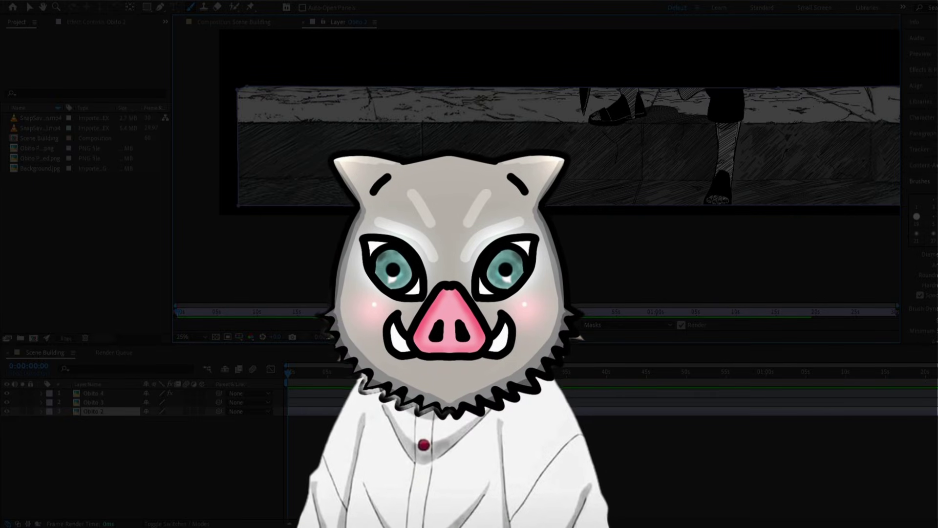
scroll(537, 166, up, 1)
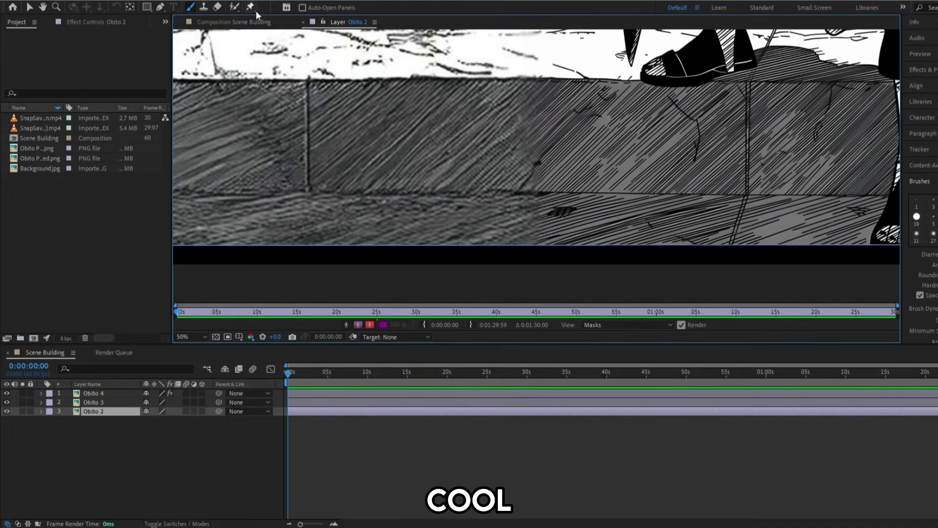
click(251, 7)
click(204, 9)
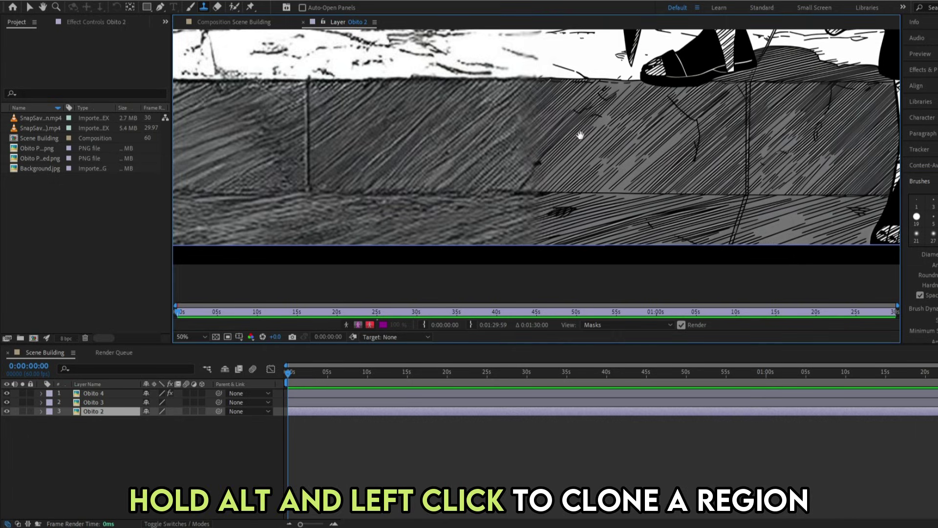
Step: Sample the hatched ground texture on Obito 2 and clone it over the standing leg and its foot
drag(581, 134, 382, 164)
alt+click(606, 157)
mouse_move(662, 147)
mouse_down()
mouse_move(706, 160)
mouse_move(684, 200)
mouse_up()
mouse_move(675, 167)
mouse_down()
mouse_move(717, 134)
mouse_move(660, 124)
mouse_up()
alt+click(343, 248)
mouse_move(662, 253)
mouse_down()
mouse_move(649, 251)
mouse_move(684, 259)
mouse_up()
scroll(497, 204, down, 1)
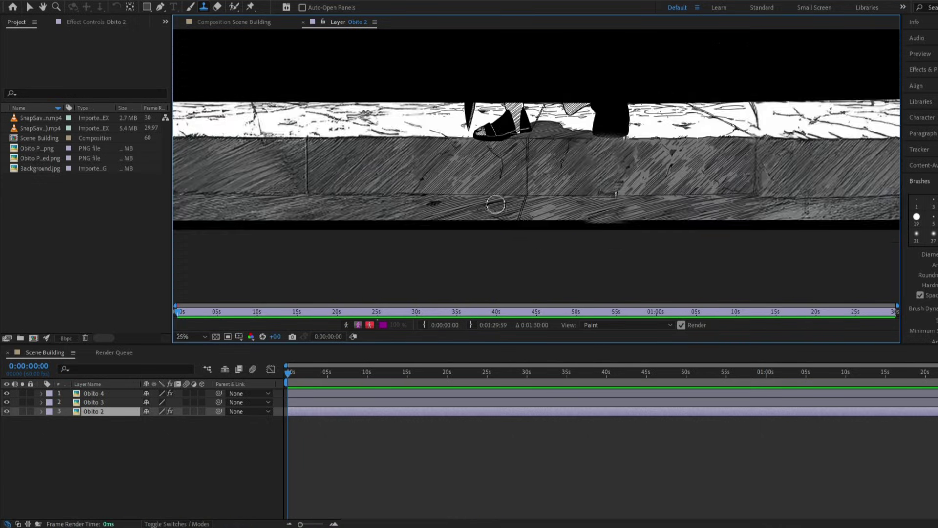
Step: Brush over the remaining parts of the legs and feet on the Obito 2 ground layer and return to the Scene Building composition
scroll(481, 95, up, 2)
click(190, 7)
mouse_move(420, 254)
mouse_down()
mouse_move(509, 244)
mouse_move(430, 196)
mouse_move(449, 123)
mouse_move(435, 142)
mouse_move(552, 220)
mouse_move(649, 142)
mouse_move(594, 178)
mouse_up()
scroll(594, 178, down, 2)
scroll(750, 174, up, 1)
drag(750, 174, 575, 198)
scroll(575, 198, up, 1)
mouse_move(535, 200)
mouse_down()
mouse_move(653, 183)
mouse_move(668, 264)
mouse_move(600, 216)
mouse_up()
drag(681, 232, 671, 126)
drag(590, 177, 738, 182)
scroll(738, 182, down, 3)
click(233, 22)
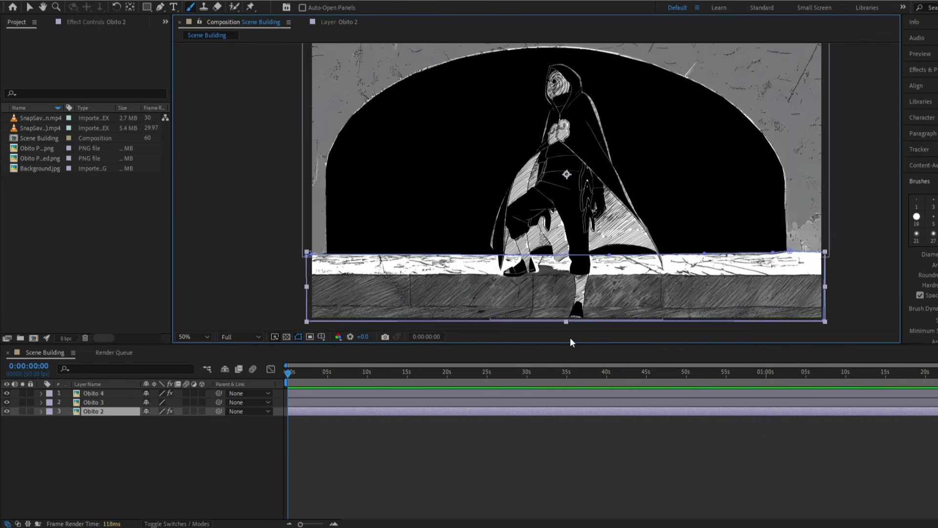
click(543, 440)
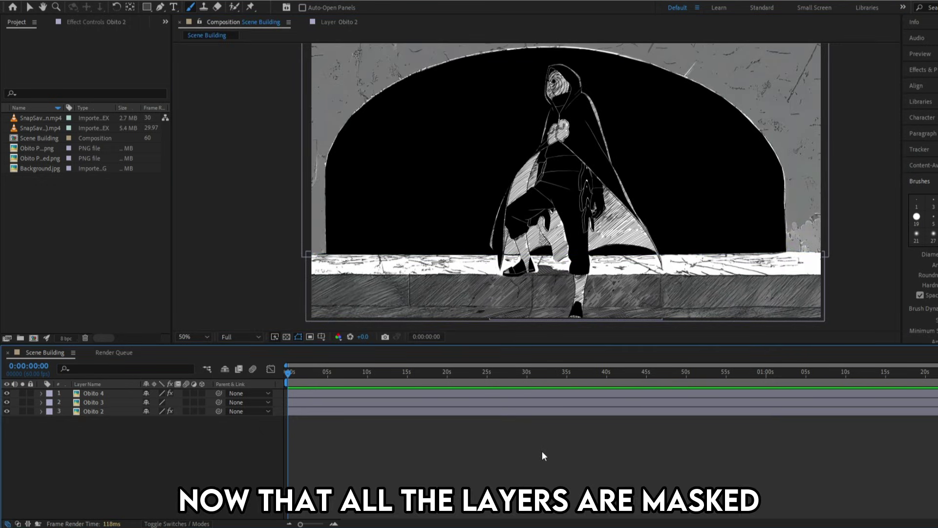
Step: Add Background.jpg as the lowest visible layer, with Obito 3 on top, Obito 2 beneath it and Obito 4 third
click(41, 169)
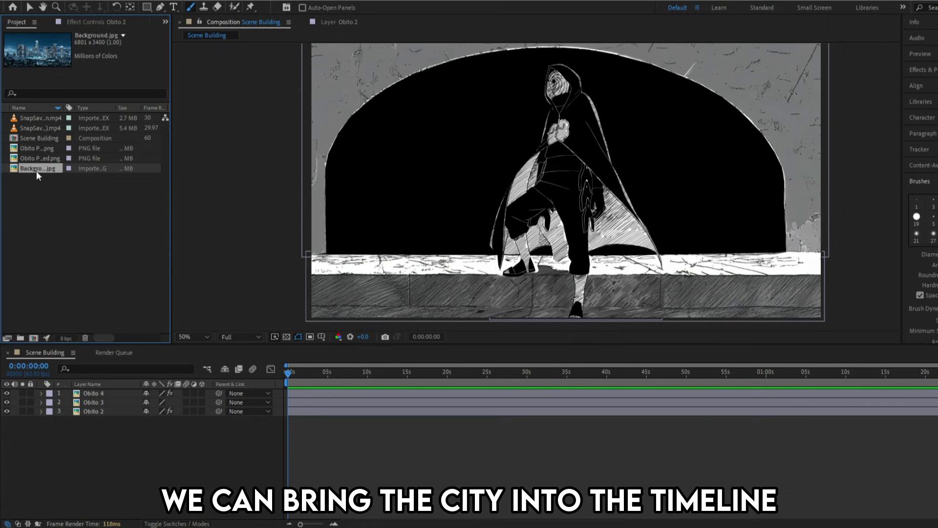
drag(38, 173, 100, 406)
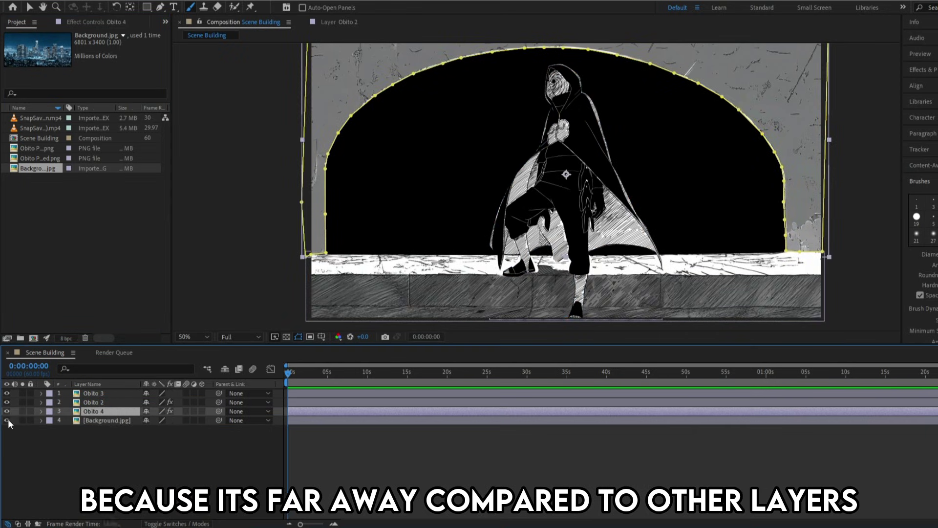
click(6, 420)
Step: Scale the Background.jpg layer to 28% so the city fits behind the arch
key(s)
drag(157, 429, 130, 433)
click(132, 448)
scroll(527, 201, down, 2)
scroll(526, 205, up, 2)
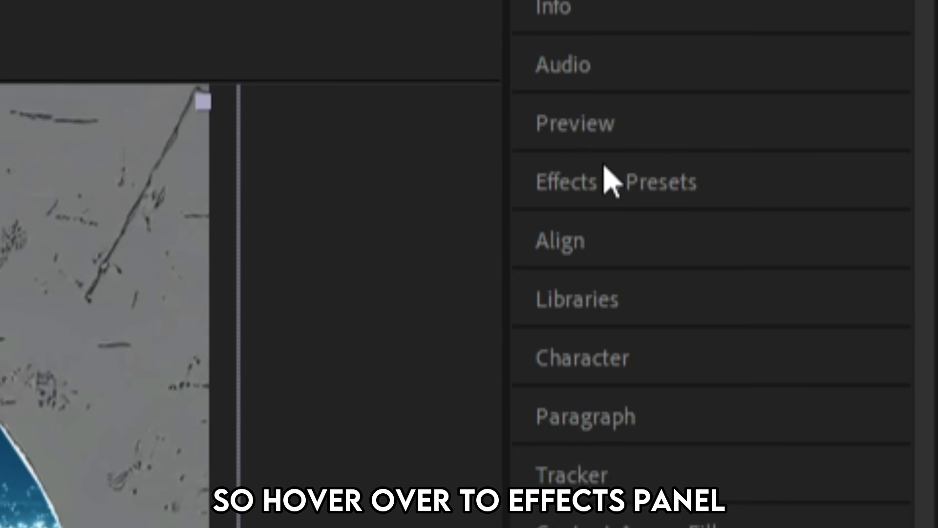
Step: Apply the Black & White color correction effect to the Background.jpg layer
click(696, 179)
click(632, 225)
text(black)
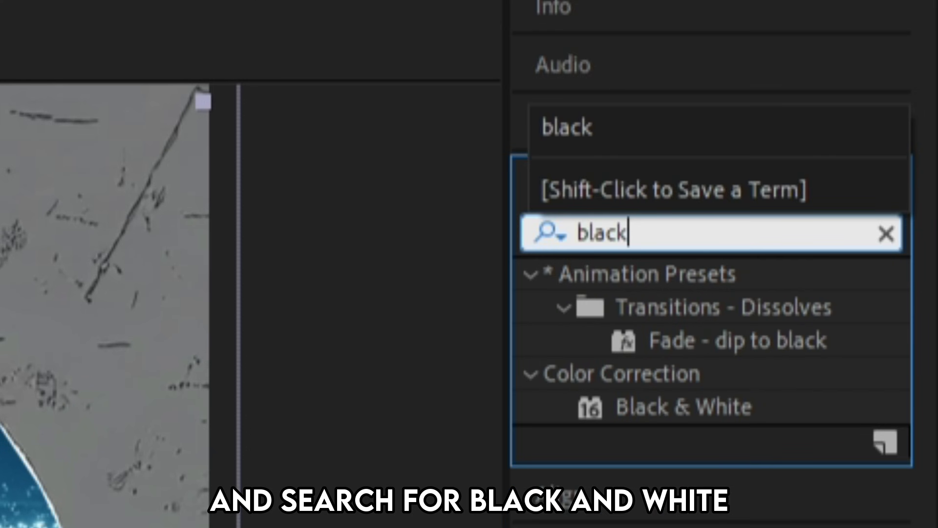
click(693, 408)
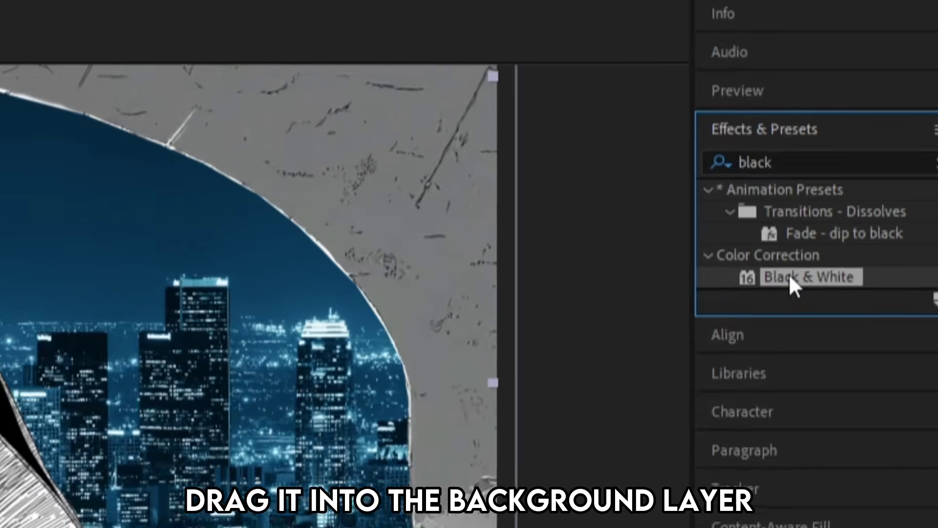
drag(789, 274, 109, 423)
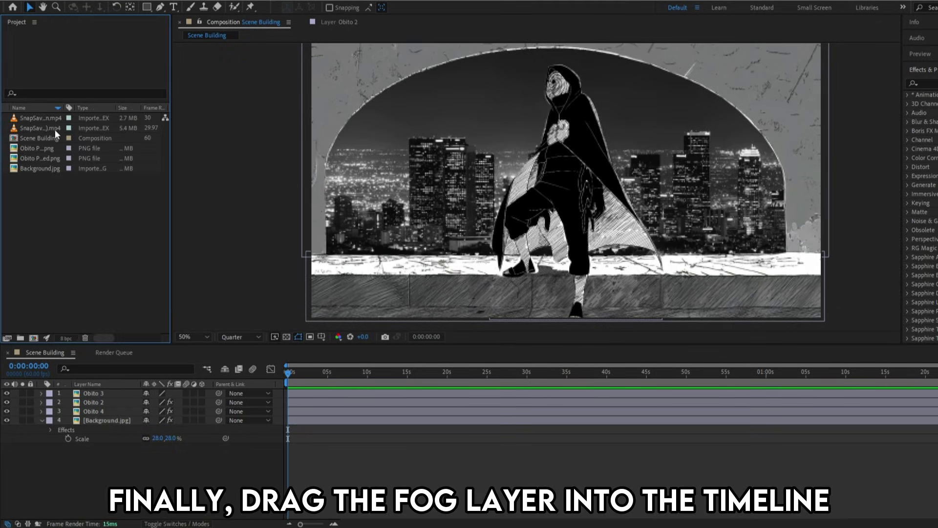
Step: Place the fog green-screen clip directly above Background.jpg and key out its green with Keylight (1.2)
drag(39, 127, 149, 416)
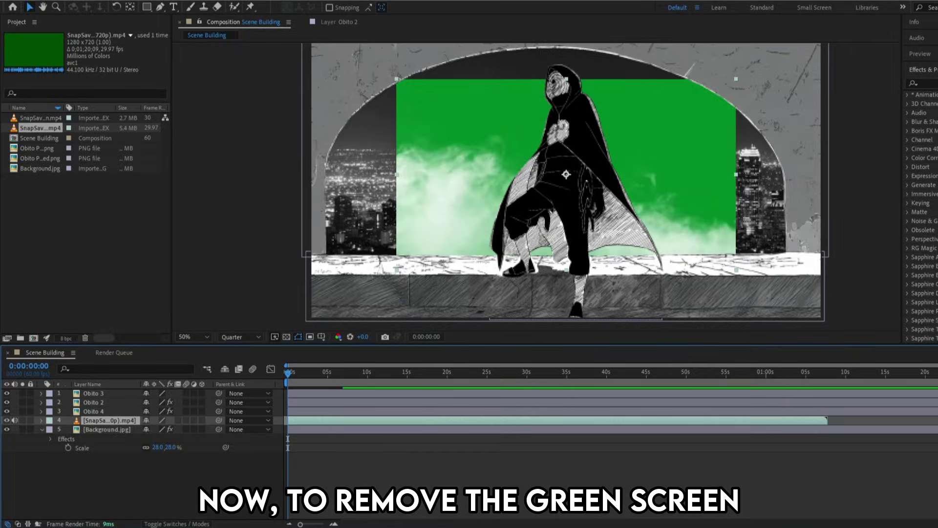
click(921, 83)
text(keylight)
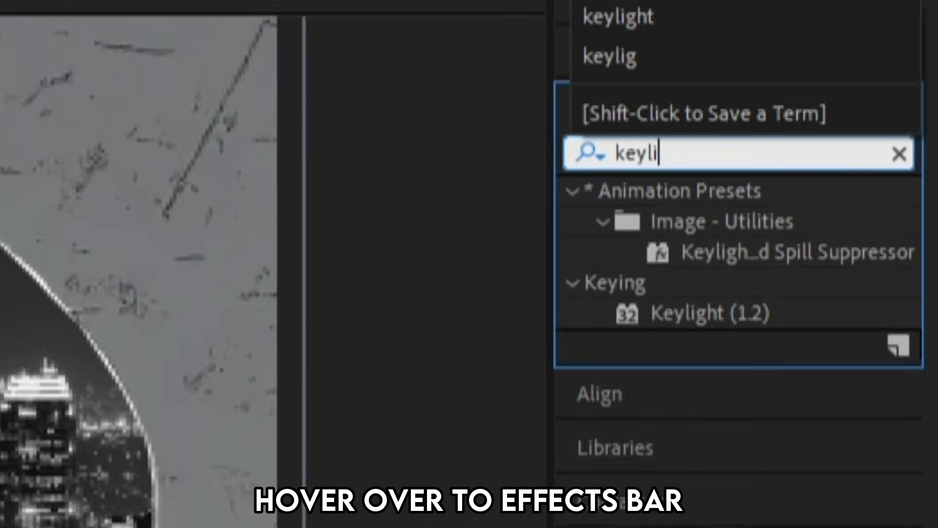
click(937, 130)
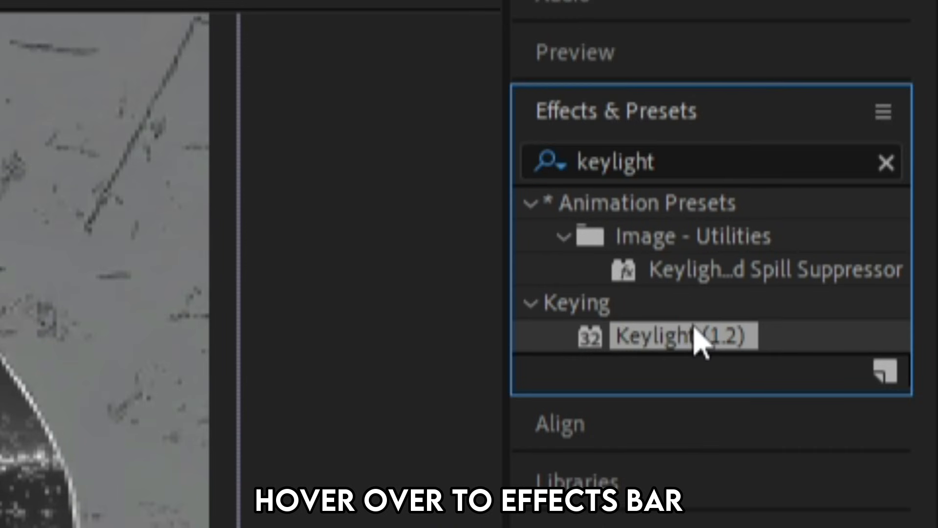
double_click(694, 327)
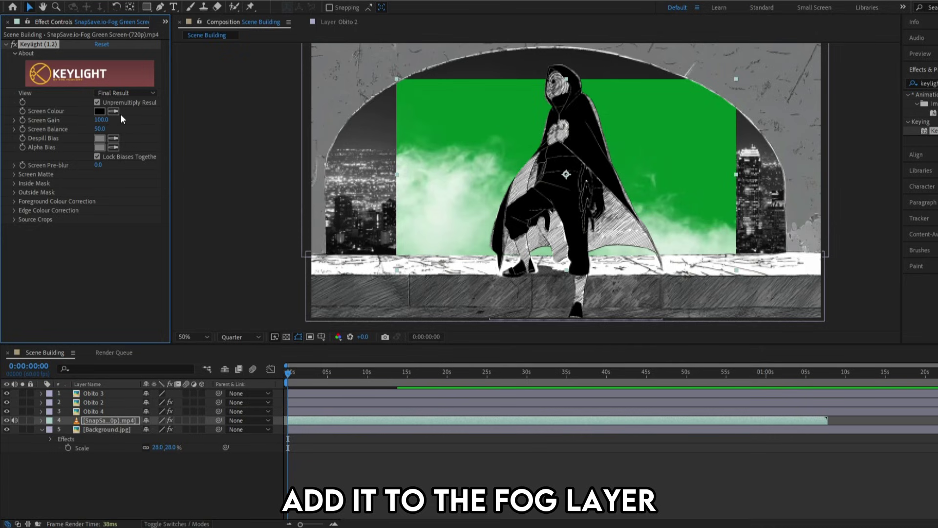
click(116, 112)
click(678, 128)
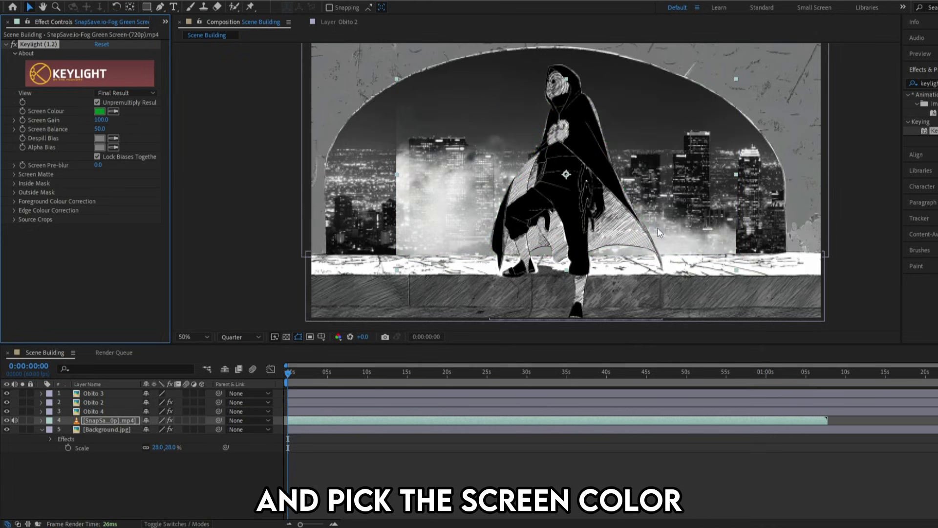
Step: Enlarge the fog clip to span the arch and set its position to 960, 711
click(116, 420)
key(s)
drag(158, 429, 189, 429)
click(124, 432)
click(116, 422)
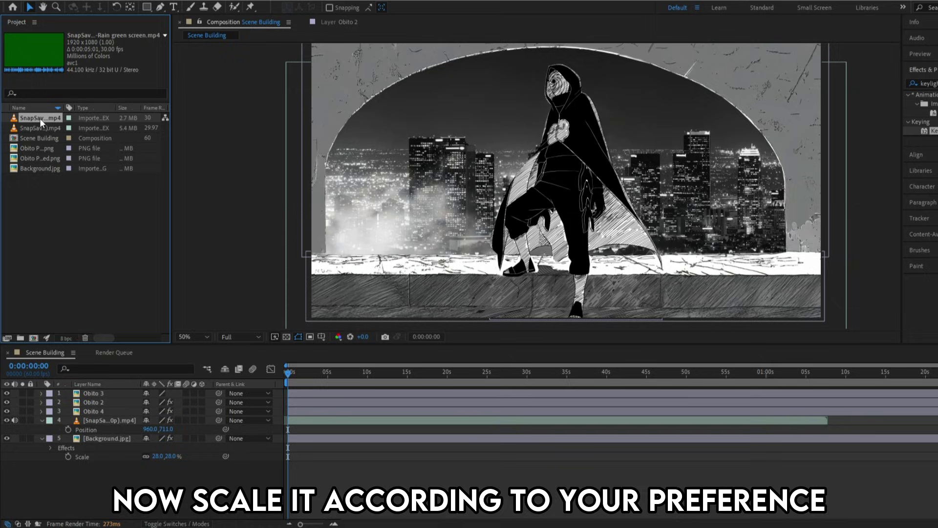
Step: Place the rain green-screen clip between the fog and Background.jpg layers and apply Keylight (1.2) to it
drag(40, 117, 109, 442)
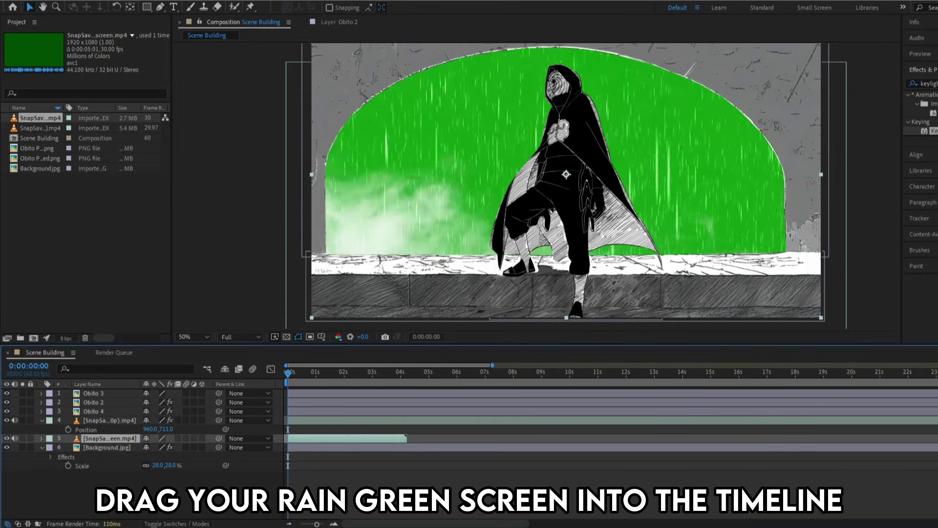
double_click(931, 130)
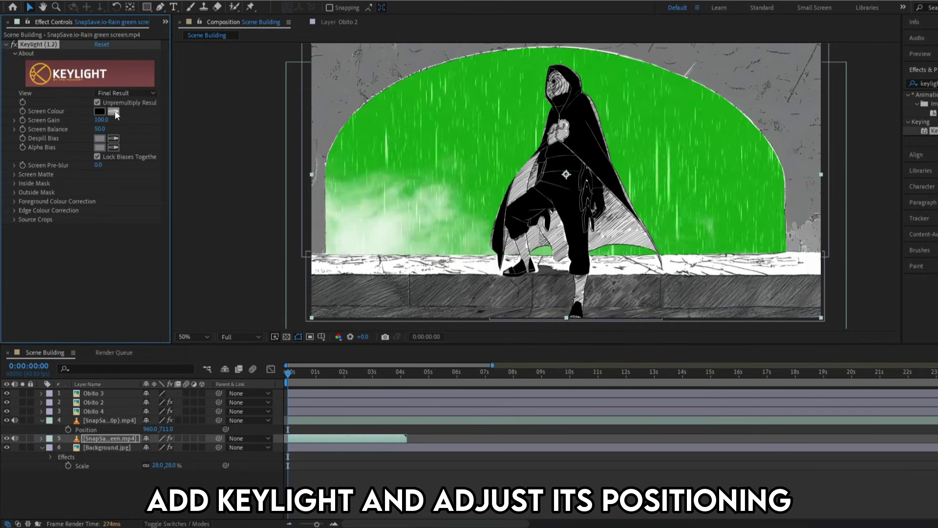